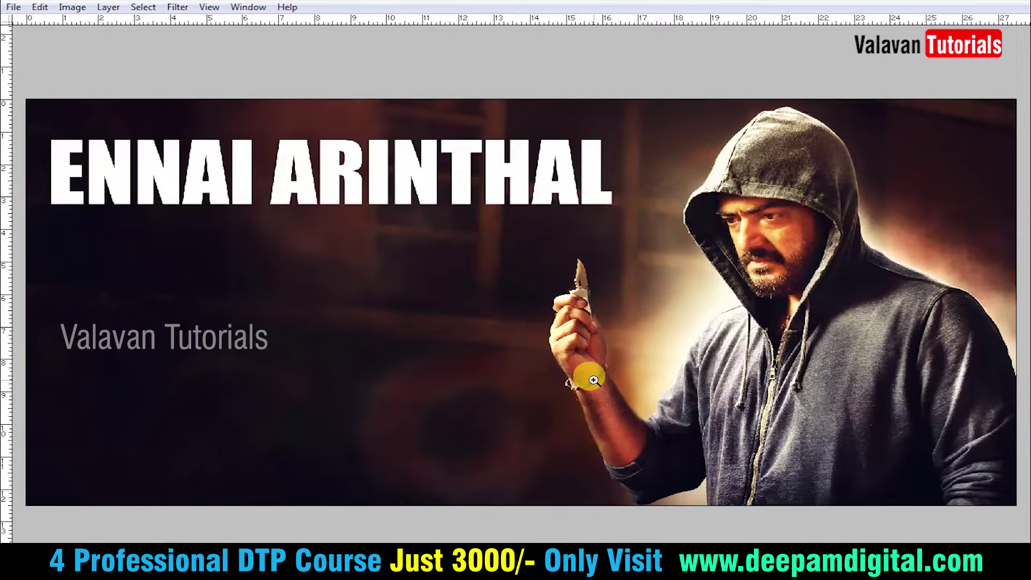
# Try the title over the figure, then move it back to the upper left
pyautogui.moveTo(499, 169)
pyautogui.mouseDown()
pyautogui.moveTo(794, 377)
pyautogui.moveTo(816, 378)
pyautogui.mouseUp()
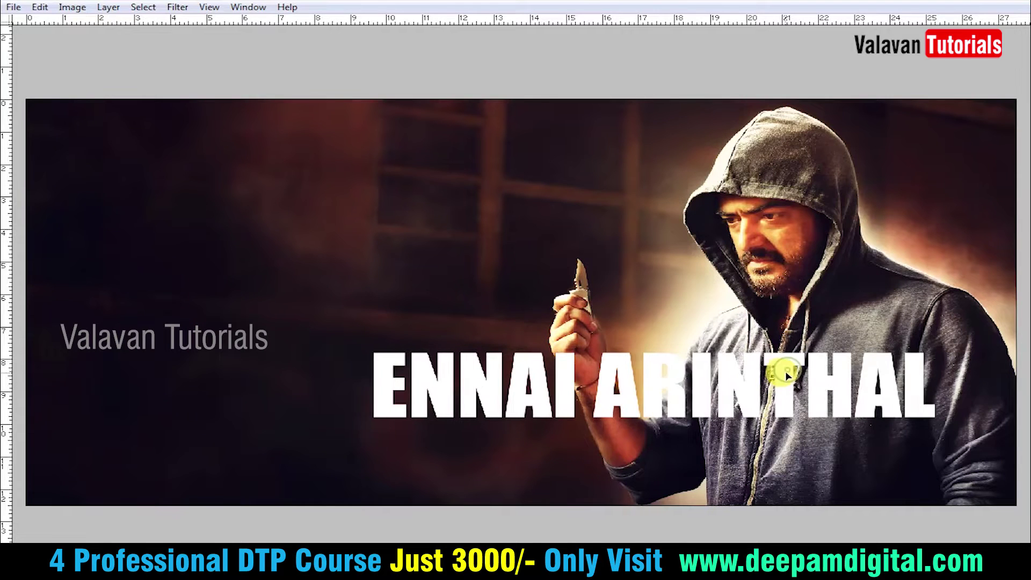
pyautogui.moveTo(786, 374); pyautogui.dragTo(782, 377)
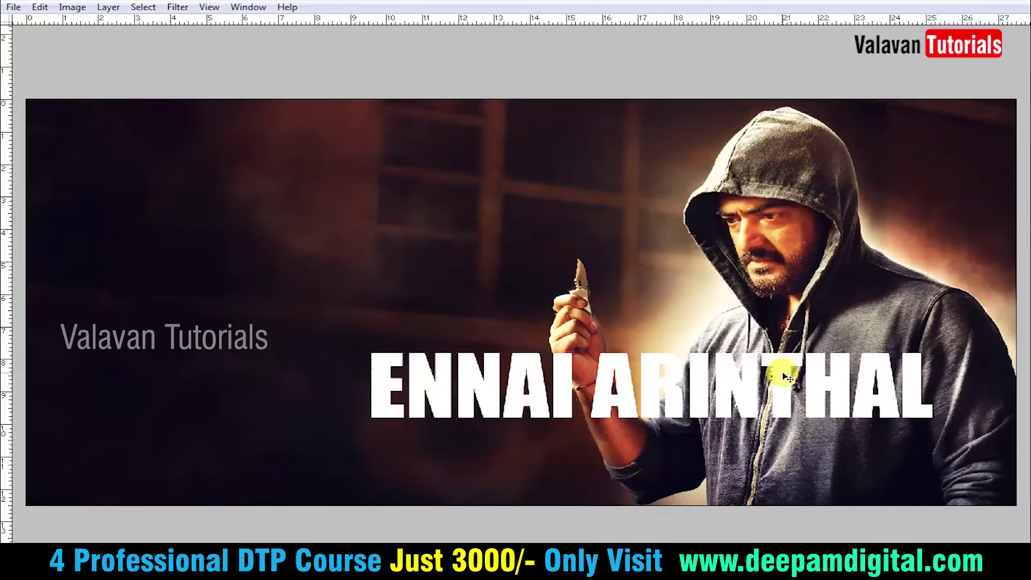
pyautogui.moveTo(784, 376)
pyautogui.mouseDown()
pyautogui.moveTo(467, 207)
pyautogui.moveTo(777, 536)
pyautogui.mouseUp()
# Zoom in and trace the hooded man's outline with the Pen tool, loading it as a selection
pyautogui.press('z')
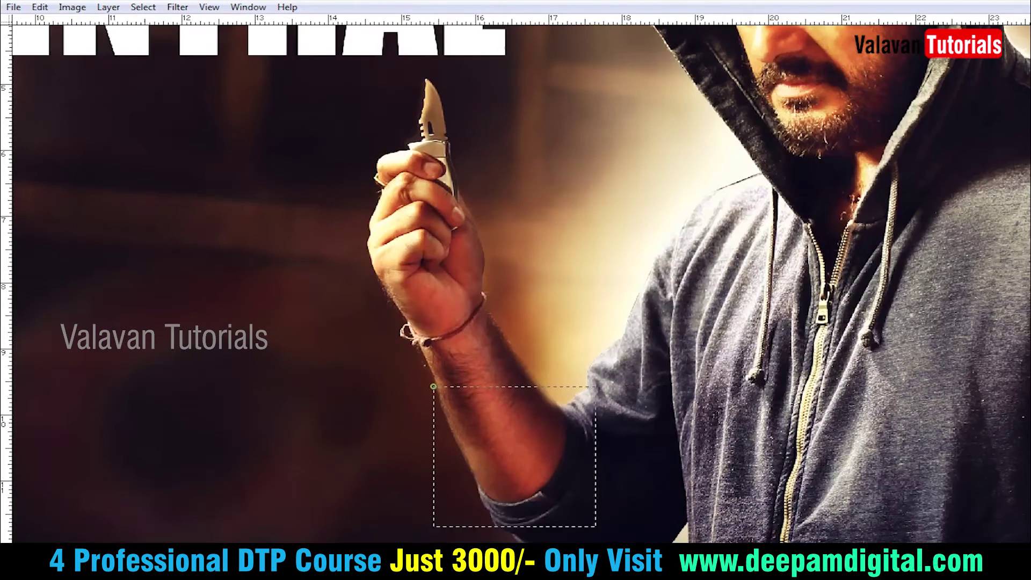
pyautogui.moveTo(432, 391); pyautogui.dragTo(593, 524)
pyautogui.moveTo(70, 252); pyautogui.dragTo(531, 488)
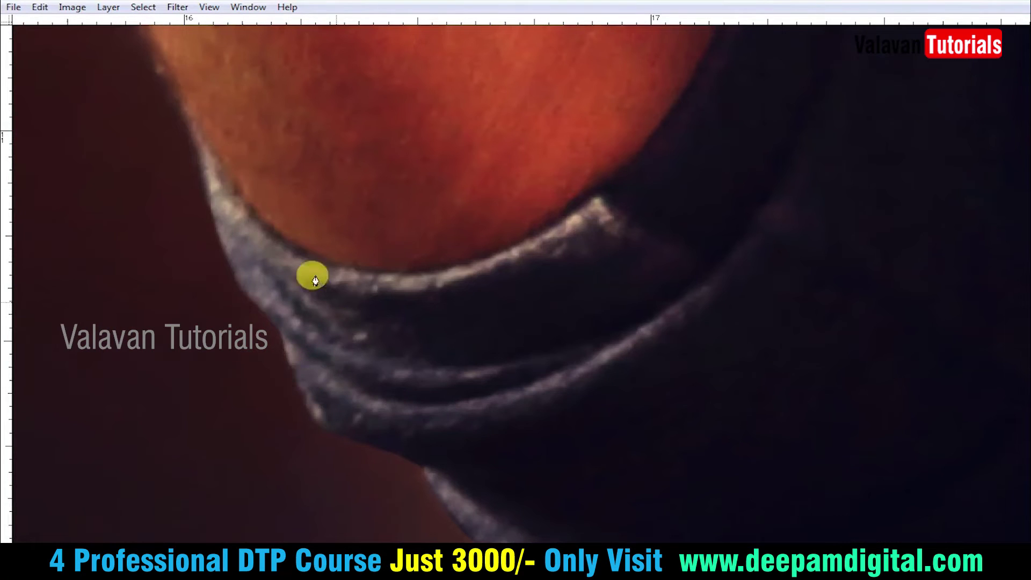
pyautogui.moveTo(202, 185); pyautogui.dragTo(380, 295)
pyautogui.click(387, 253)
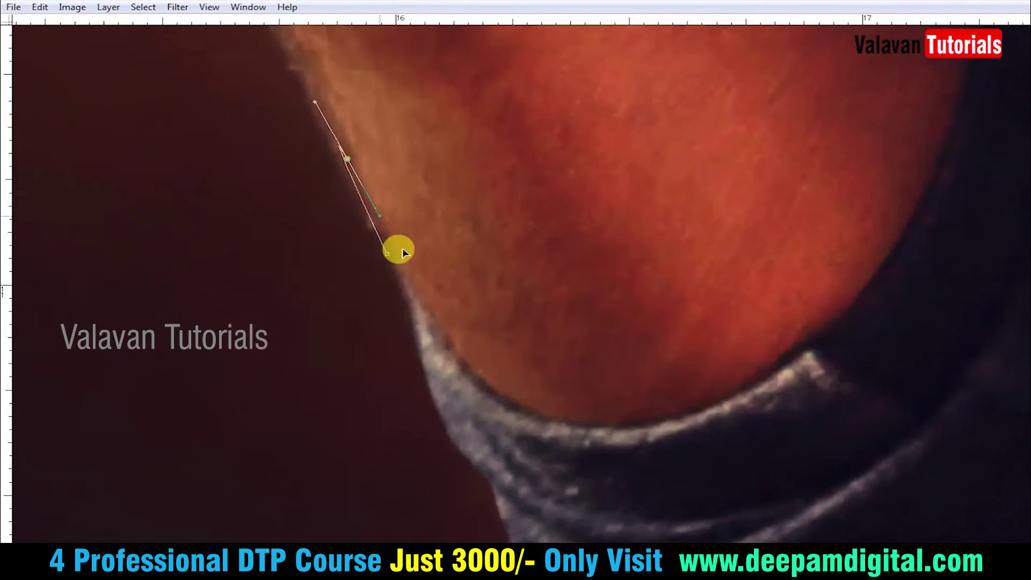
pyautogui.moveTo(281, 65); pyautogui.dragTo(426, 283)
pyautogui.click(414, 225)
pyautogui.moveTo(385, 138); pyautogui.dragTo(444, 349)
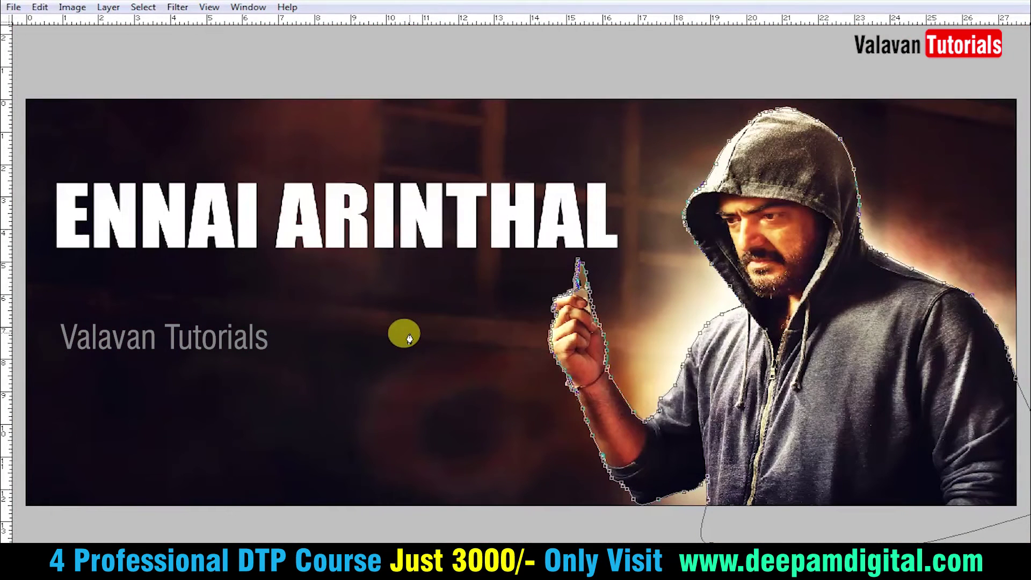
pyautogui.hotkey('ctrl', 'Return')
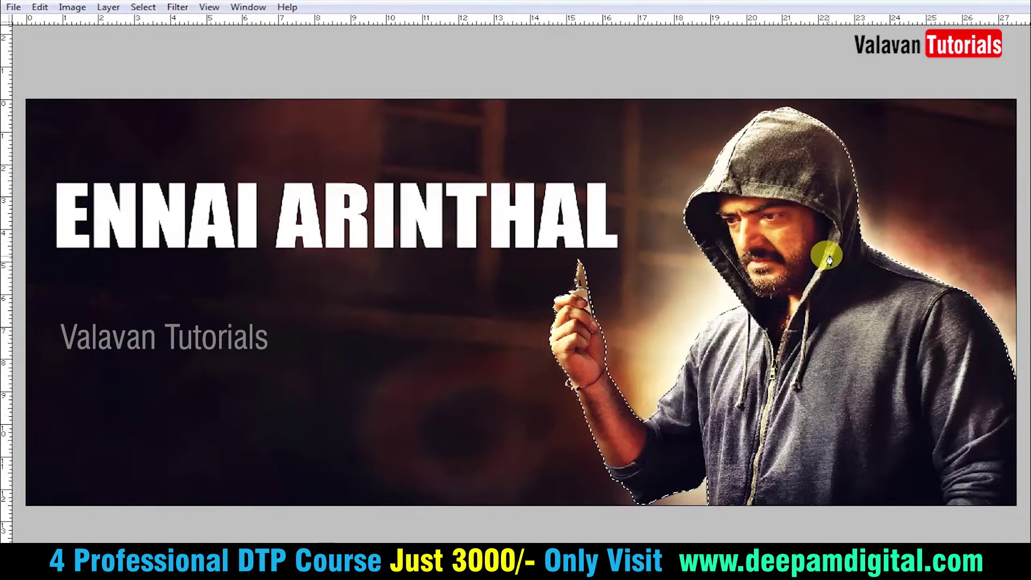
# Feather the man's selection by 1 pixel
pyautogui.click(143, 8)
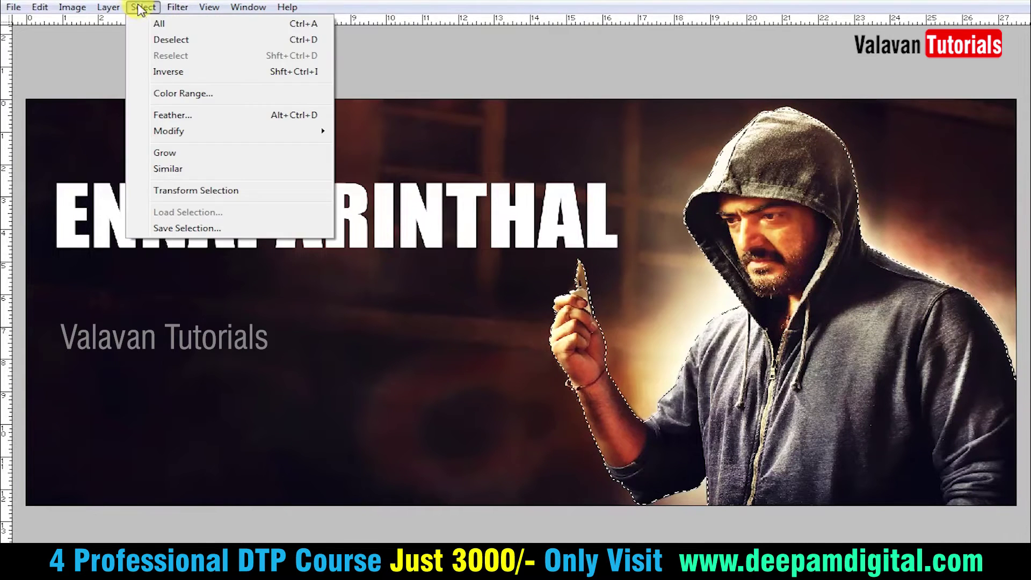
pyautogui.click(178, 116)
pyautogui.write('1')
pyautogui.press('Return')
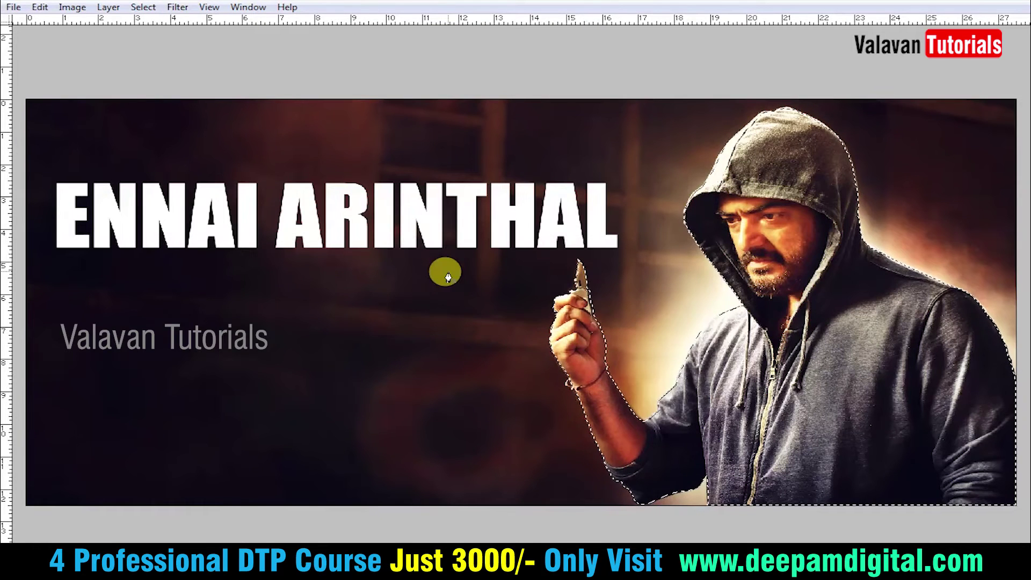
# Copy the selected man onto his own layer and check the copy
pyautogui.hotkey('ctrl', 'd')
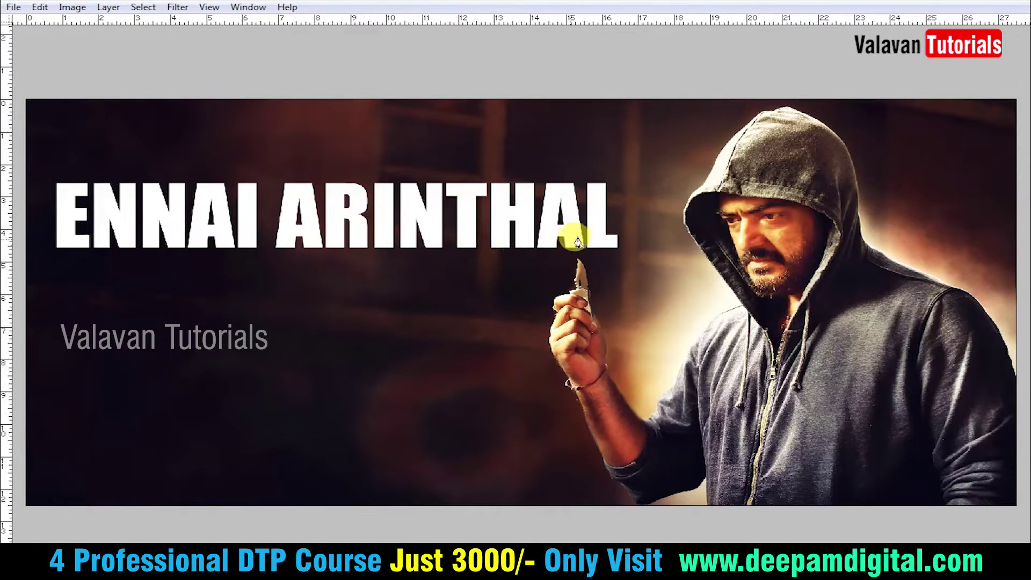
pyautogui.press('Tab')
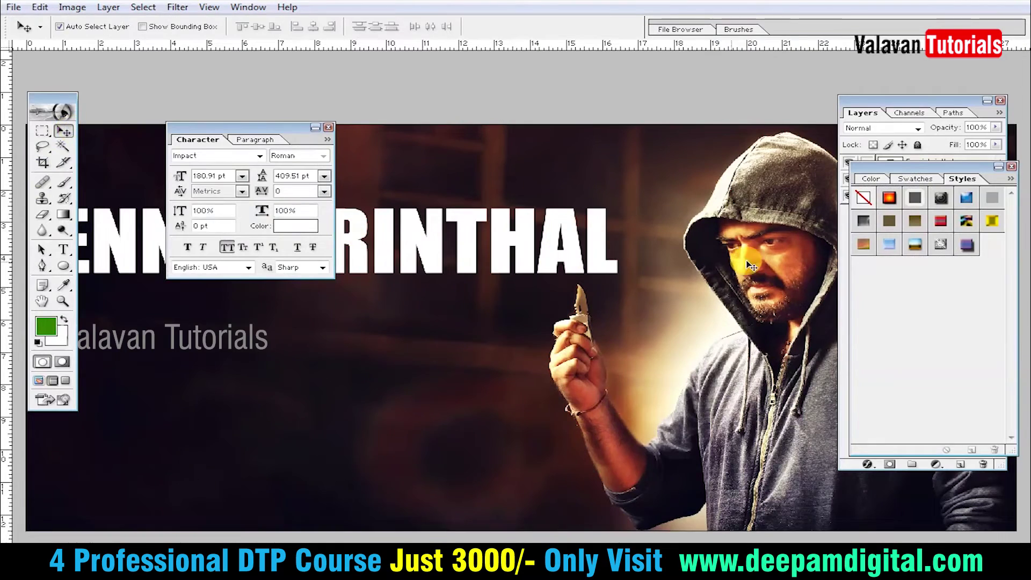
pyautogui.press('Tab')
pyautogui.moveTo(816, 239); pyautogui.dragTo(765, 240)
pyautogui.hotkey('ctrl', 'z')
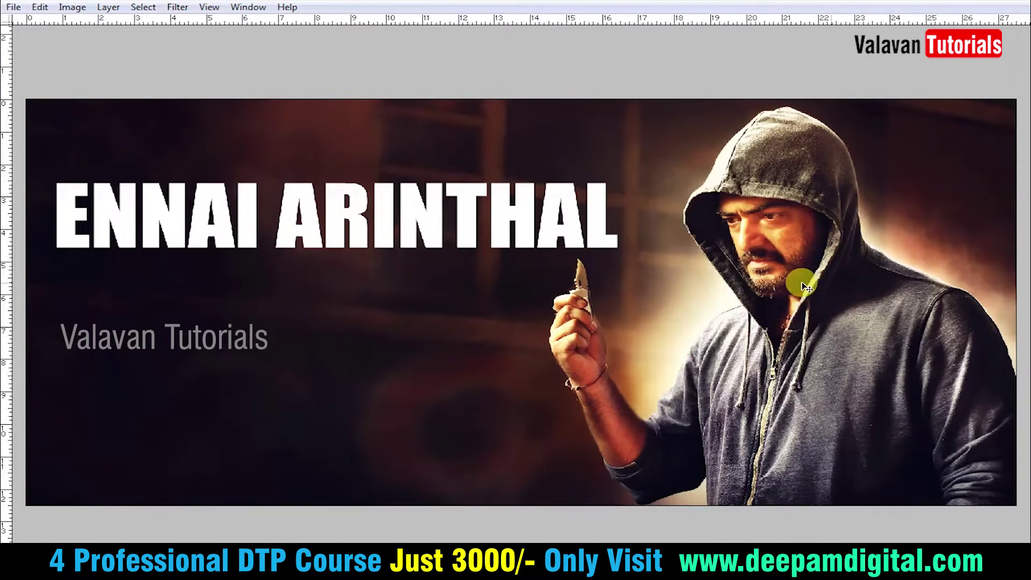
# Move the title to the lower right behind the man, then lasso his hand and knife
pyautogui.moveTo(533, 222)
pyautogui.mouseDown()
pyautogui.moveTo(833, 406)
pyautogui.moveTo(869, 397)
pyautogui.moveTo(859, 413)
pyautogui.moveTo(856, 397)
pyautogui.moveTo(838, 394)
pyautogui.mouseUp()
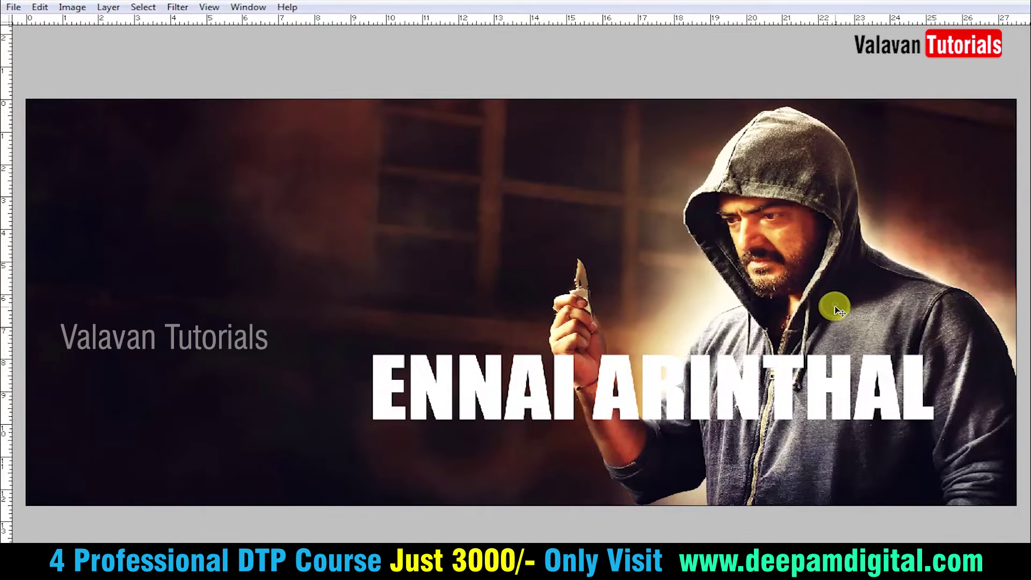
pyautogui.moveTo(835, 309)
pyautogui.mouseDown()
pyautogui.moveTo(612, 402)
pyautogui.moveTo(832, 357)
pyautogui.mouseUp()
pyautogui.hotkey('ctrl', 'z')
pyautogui.moveTo(638, 356); pyautogui.dragTo(638, 274)
pyautogui.hotkey('ctrl', 'Return')
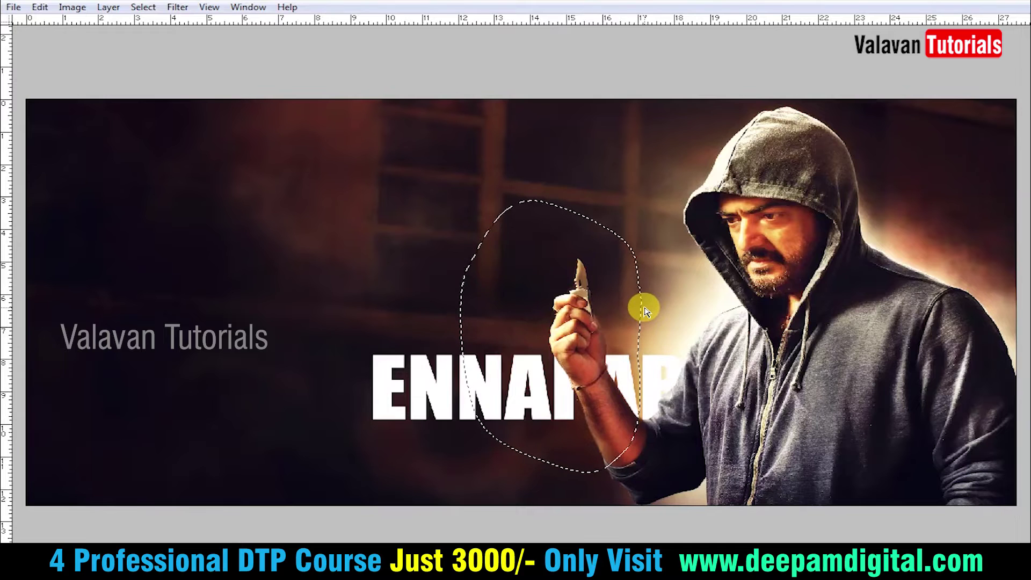
# Copy the knife hand selection onto a new layer
pyautogui.hotkey('ctrl', 'j')
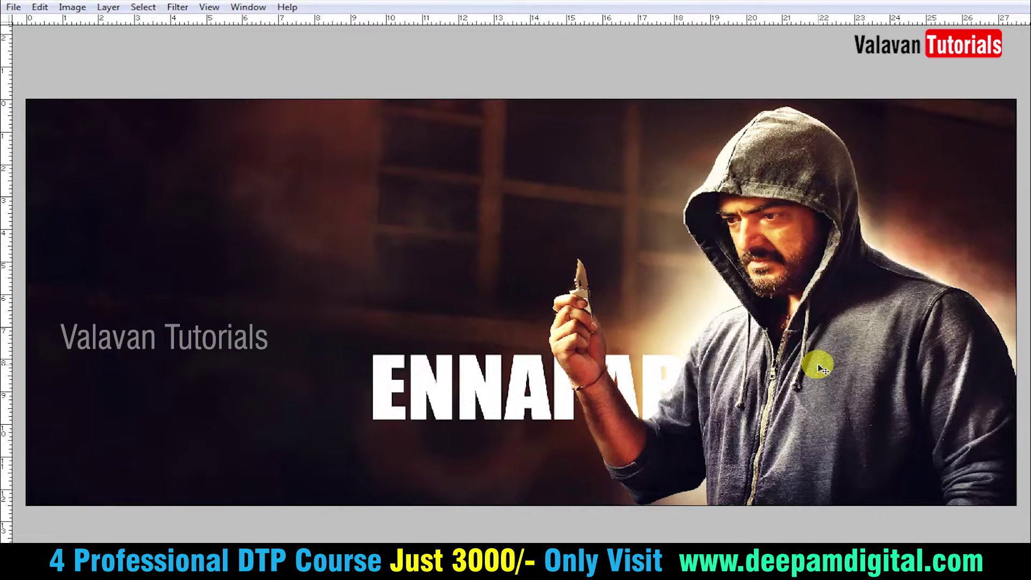
pyautogui.moveTo(597, 384); pyautogui.dragTo(375, 347)
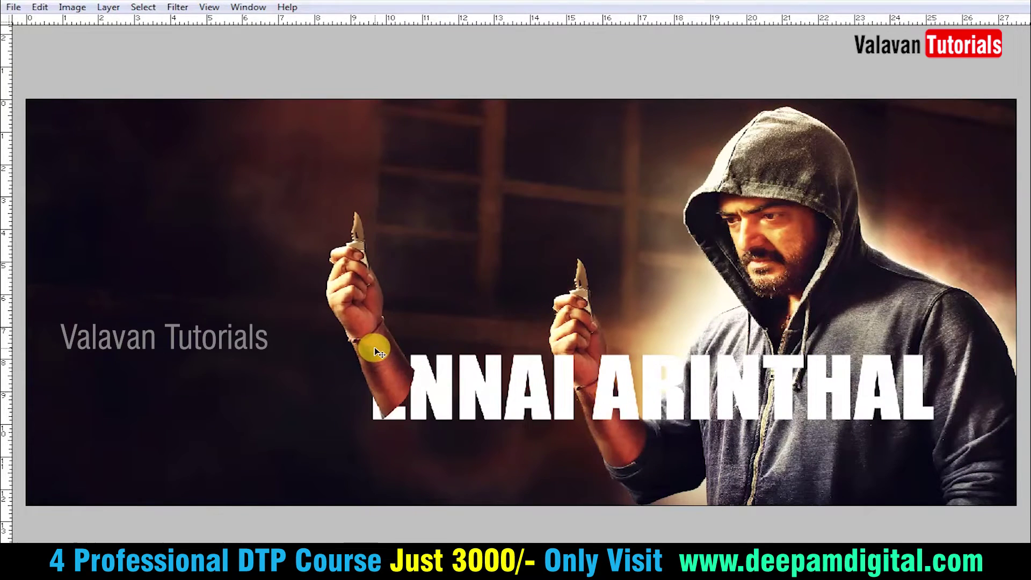
pyautogui.hotkey('ctrl', 'z')
# Scale up the ENNAI ARINTHAL title from its corner and shift it right
pyautogui.moveTo(678, 371); pyautogui.dragTo(718, 370)
pyautogui.hotkey('ctrl', 'z')
pyautogui.hotkey('ctrl', 't')
pyautogui.moveTo(933, 355); pyautogui.dragTo(987, 344)
pyautogui.moveTo(713, 380)
pyautogui.mouseDown()
pyautogui.moveTo(740, 380)
pyautogui.moveTo(722, 373)
pyautogui.mouseUp()
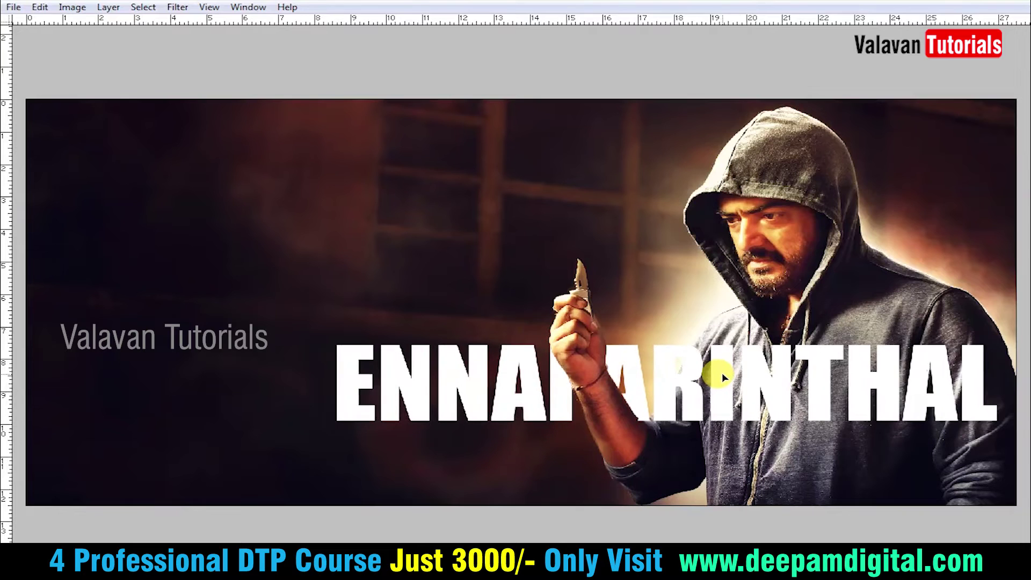
# Apply a dark red textured style to the title after trying metal presets
pyautogui.press('Tab')
pyautogui.click(886, 269)
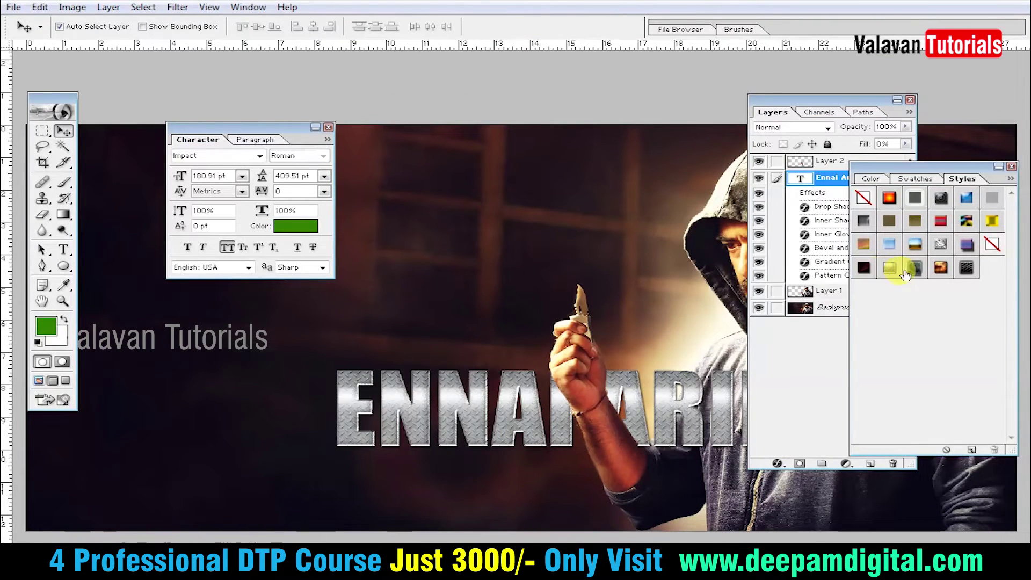
pyautogui.click(913, 270)
pyautogui.click(862, 268)
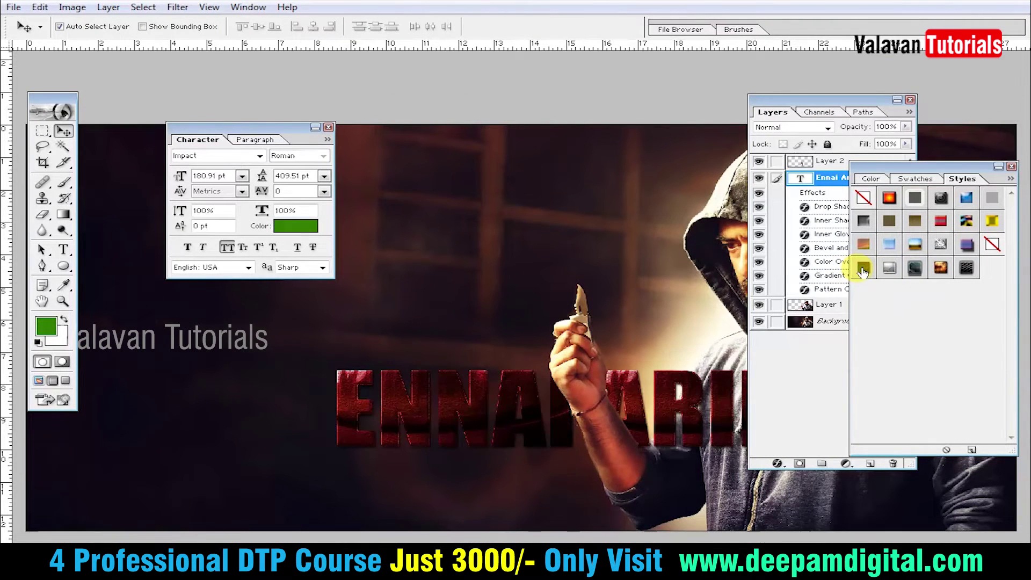
pyautogui.press('Tab')
# Shrink the title toward its centre with Free Transform
pyautogui.hotkey('ctrl', '+')
pyautogui.hotkey('ctrl', 't')
pyautogui.moveTo(1003, 357); pyautogui.dragTo(901, 370)
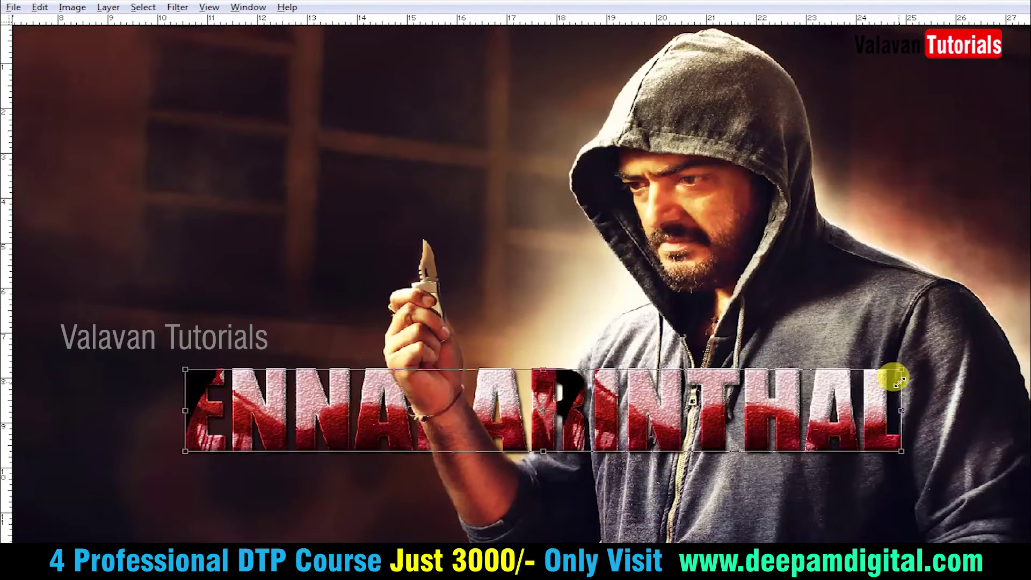
pyautogui.press('Return')
pyautogui.hotkey('ctrl', '0')
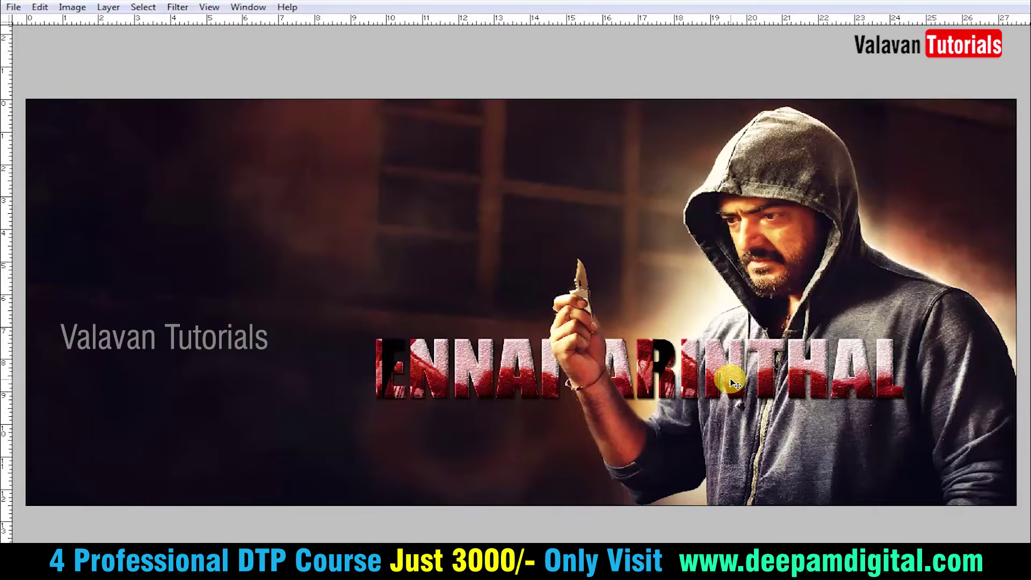
# Enlarge the title slightly about its centre and nudge it right behind the hand
pyautogui.hotkey('ctrl', '-')
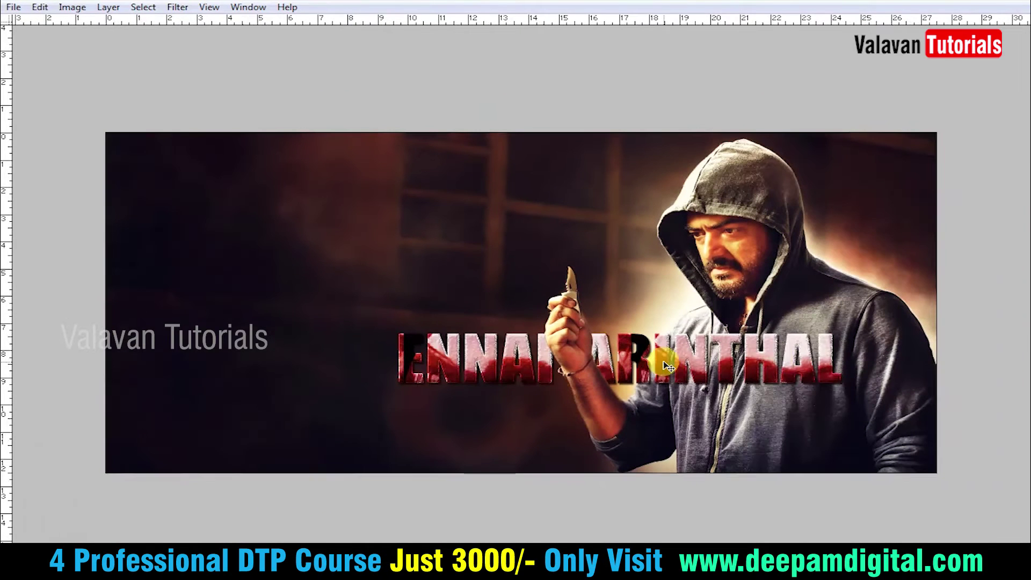
pyautogui.hotkey('ctrl', 't')
pyautogui.moveTo(848, 334); pyautogui.dragTo(863, 350)
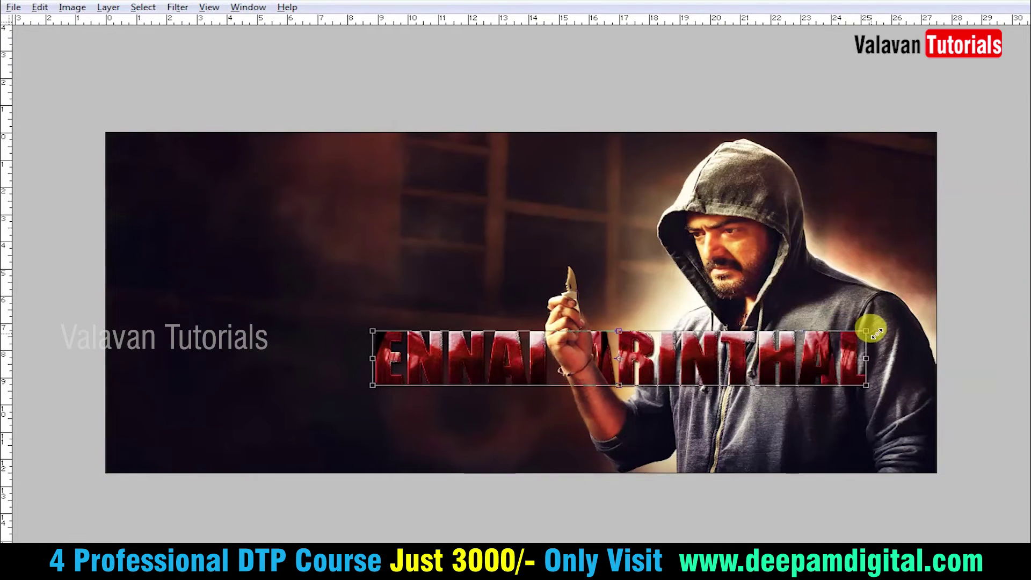
pyautogui.press('Return')
pyautogui.moveTo(671, 360); pyautogui.dragTo(686, 359)
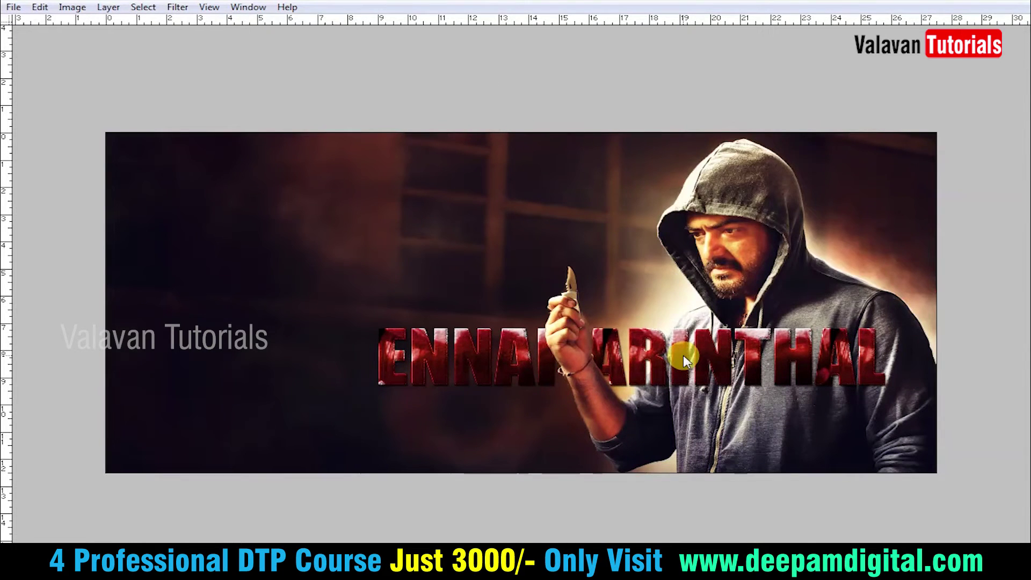
# Rescale the title's Pattern Overlay for a finer red-and-white streaked texture
pyautogui.click(634, 268)
pyautogui.moveTo(829, 185)
pyautogui.mouseDown()
pyautogui.moveTo(812, 185)
pyautogui.moveTo(812, 200)
pyautogui.mouseUp()
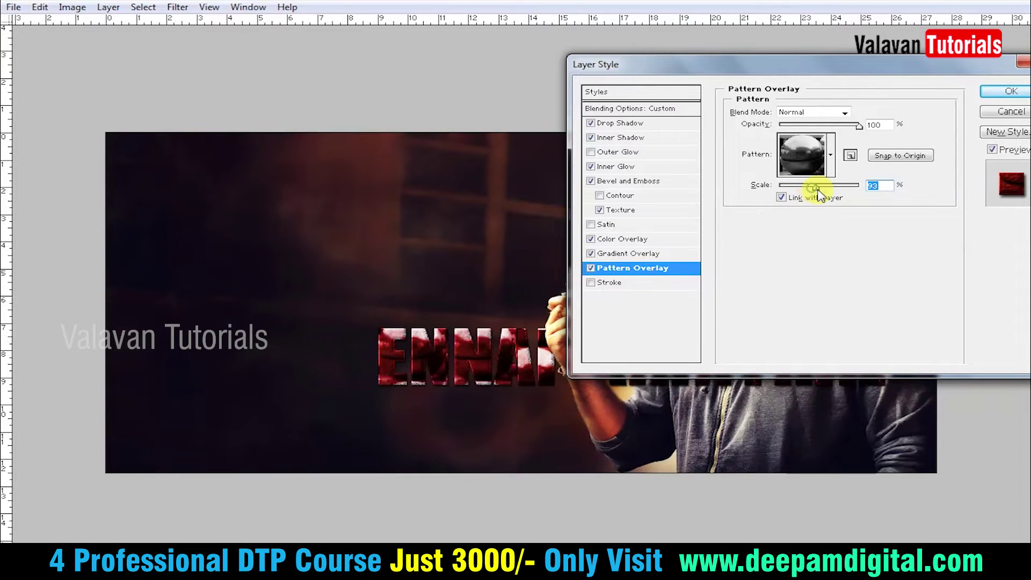
pyautogui.press('Return')
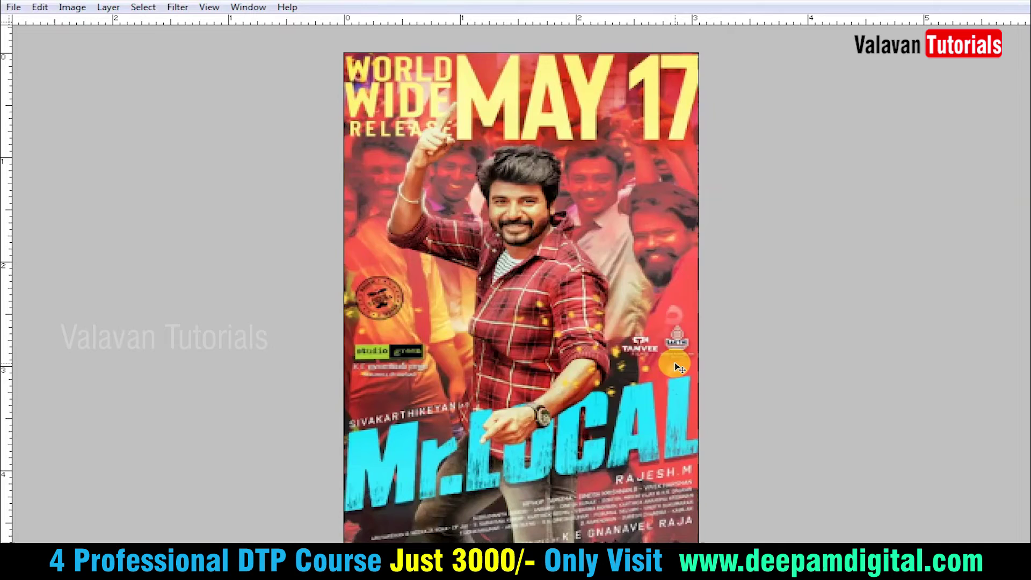
# Place the Mr. Local poster, scale it to full banner height, and position it at the left edge
pyautogui.moveTo(680, 367); pyautogui.dragTo(539, 298)
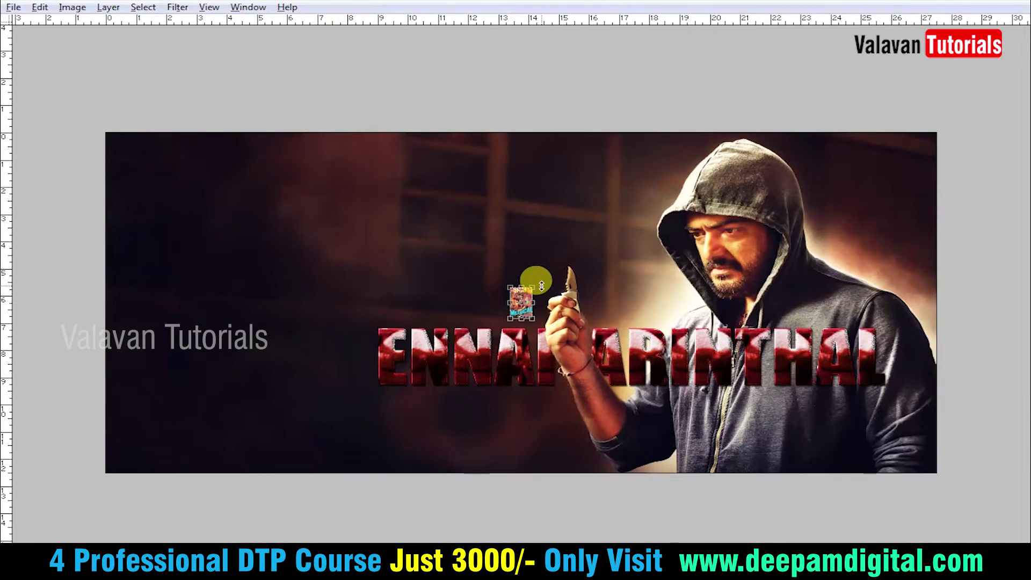
pyautogui.hotkey('ctrl', 't')
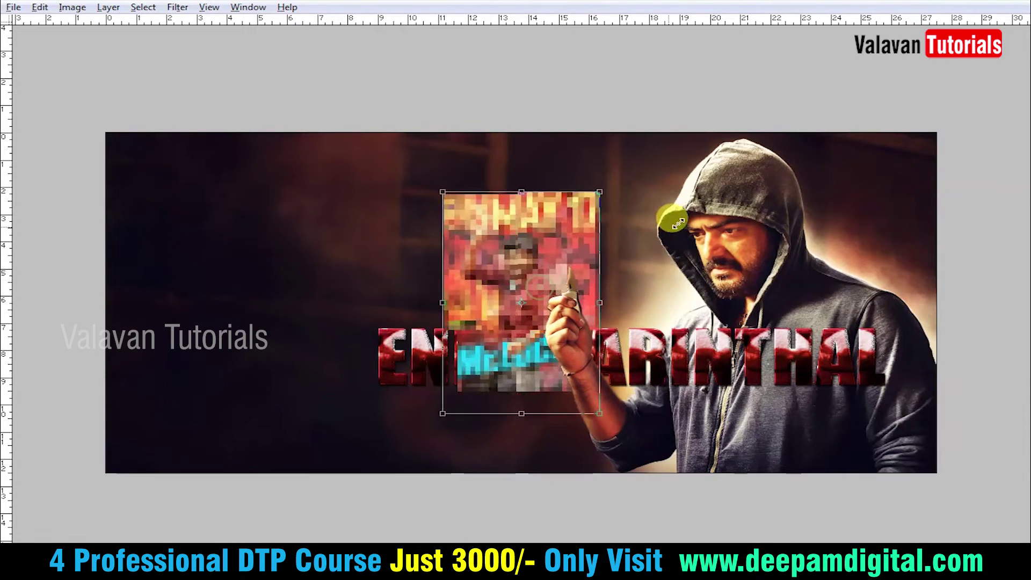
pyautogui.moveTo(539, 287); pyautogui.dragTo(736, 173)
pyautogui.moveTo(564, 245); pyautogui.dragTo(268, 244)
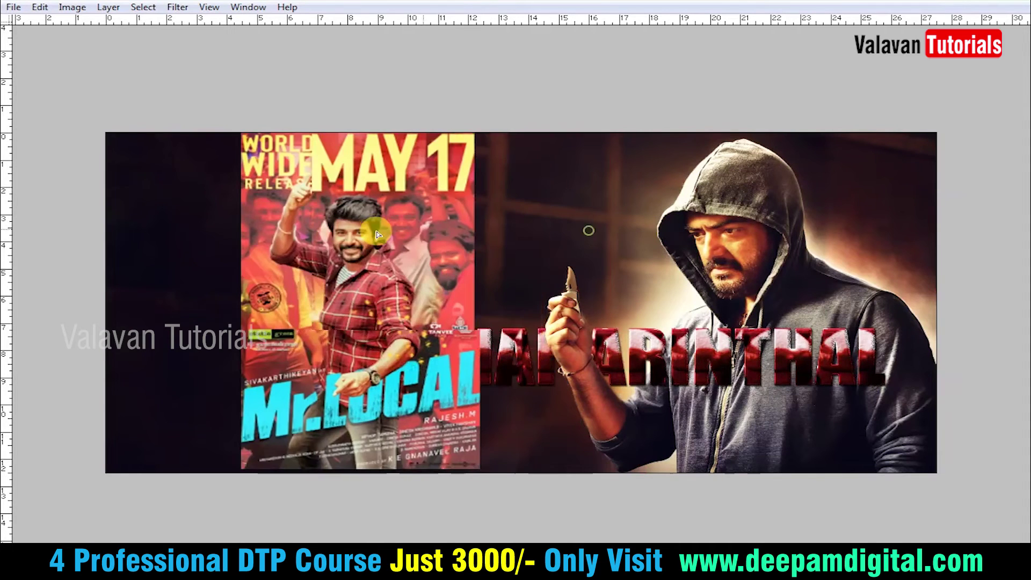
pyautogui.press('Return')
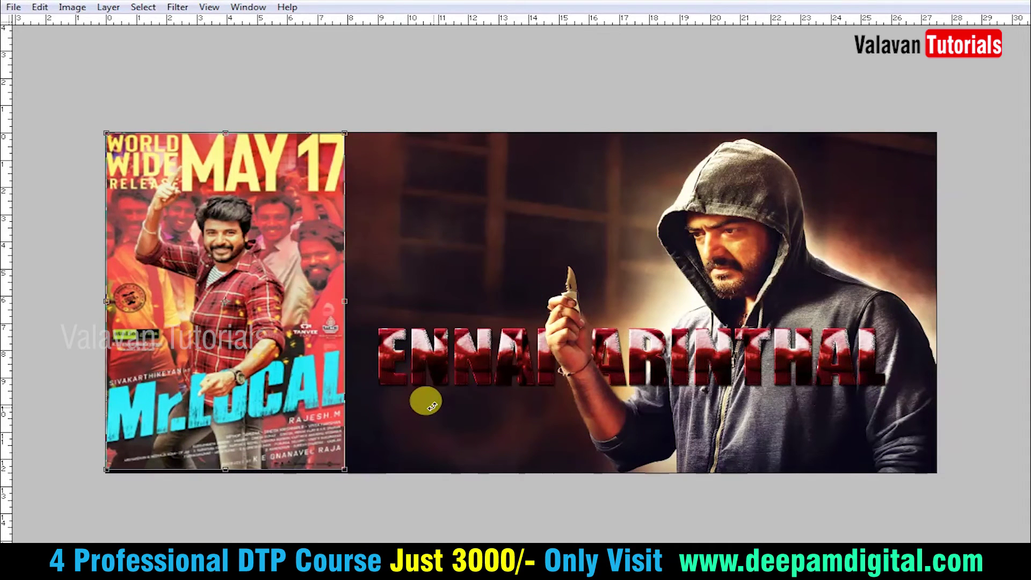
pyautogui.hotkey('ctrl', '-')
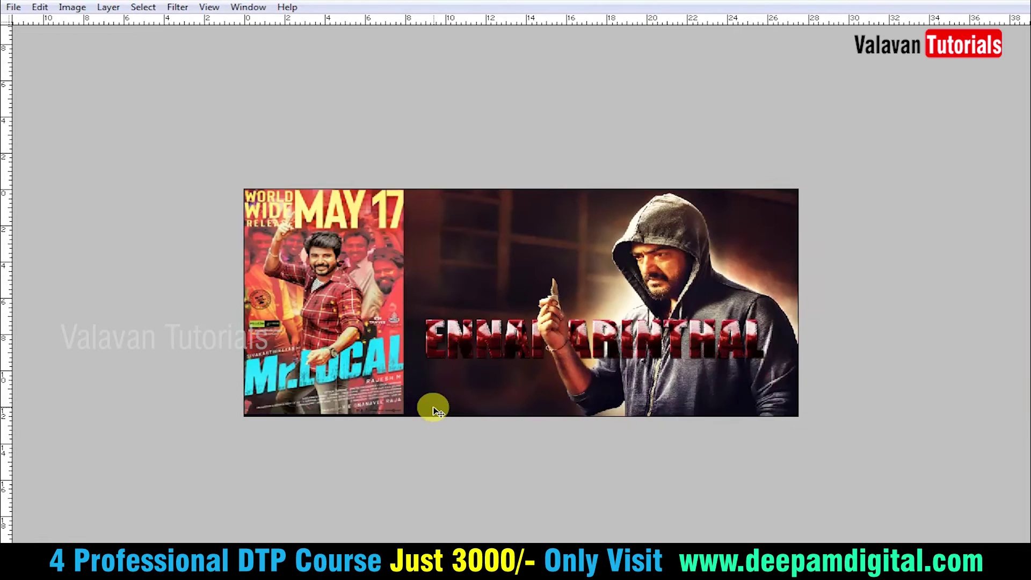